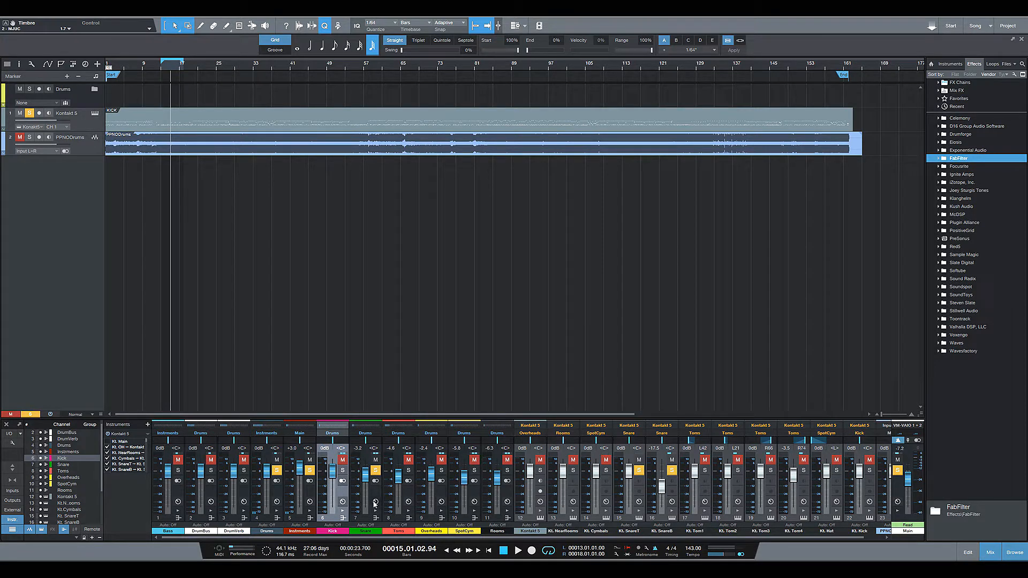
Expand the Snare channel to show its inserts and sends, and play back the soloed snare
click(376, 513)
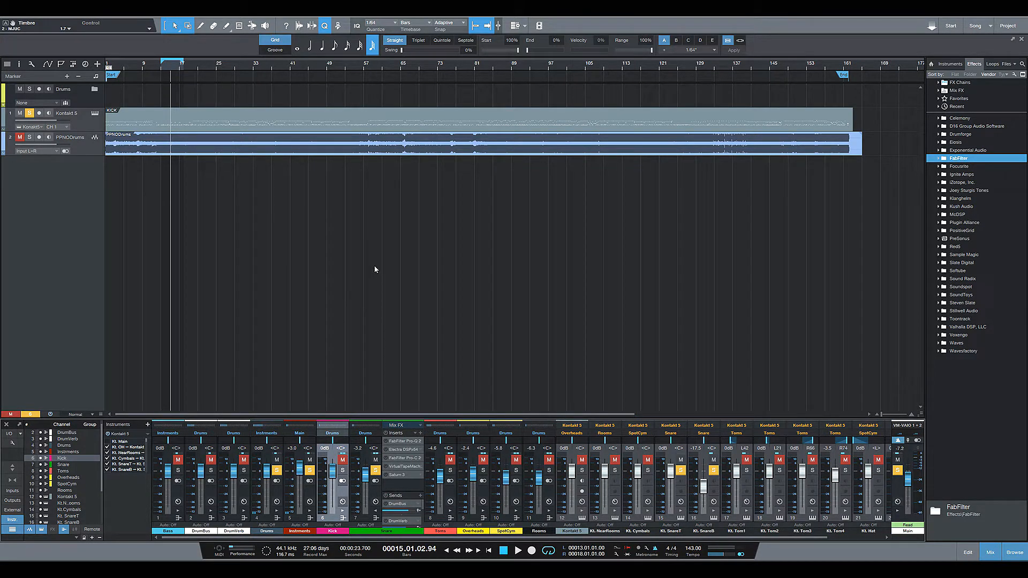
key(space)
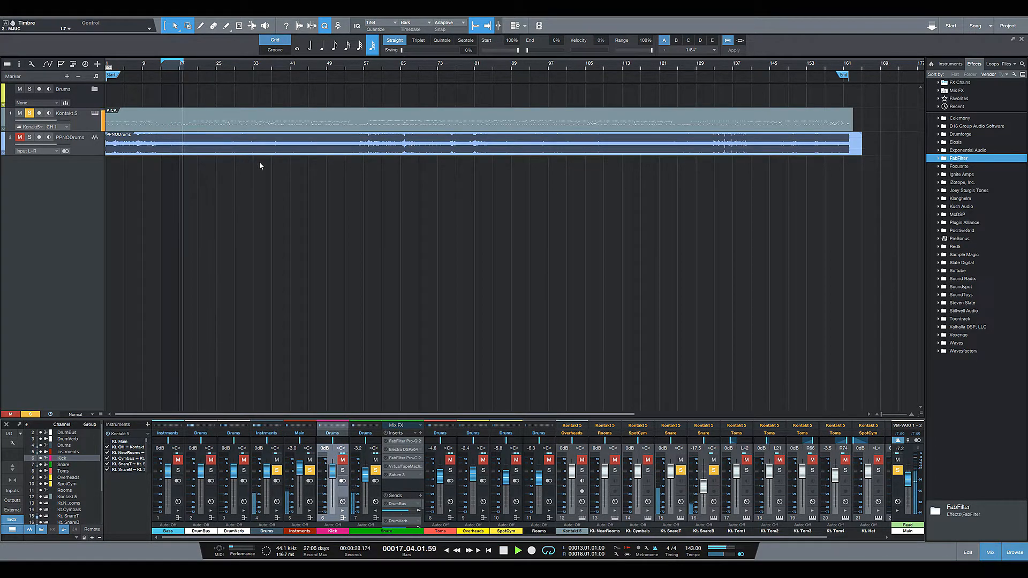
key(space)
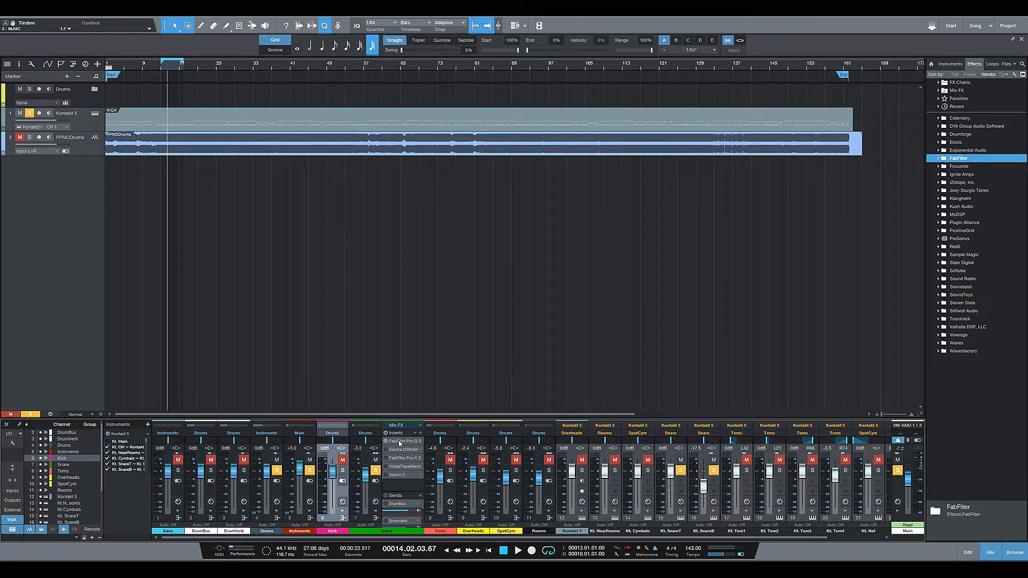
Open the snare's FabFilter Pro-Q 2 and compare its EQ cut active and bypassed during playback
click(399, 444)
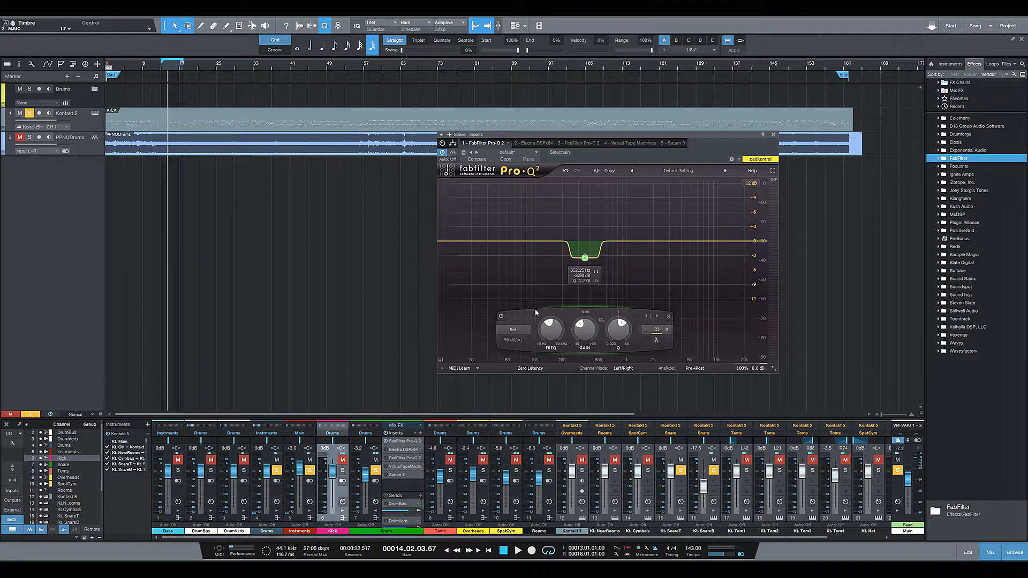
key(space)
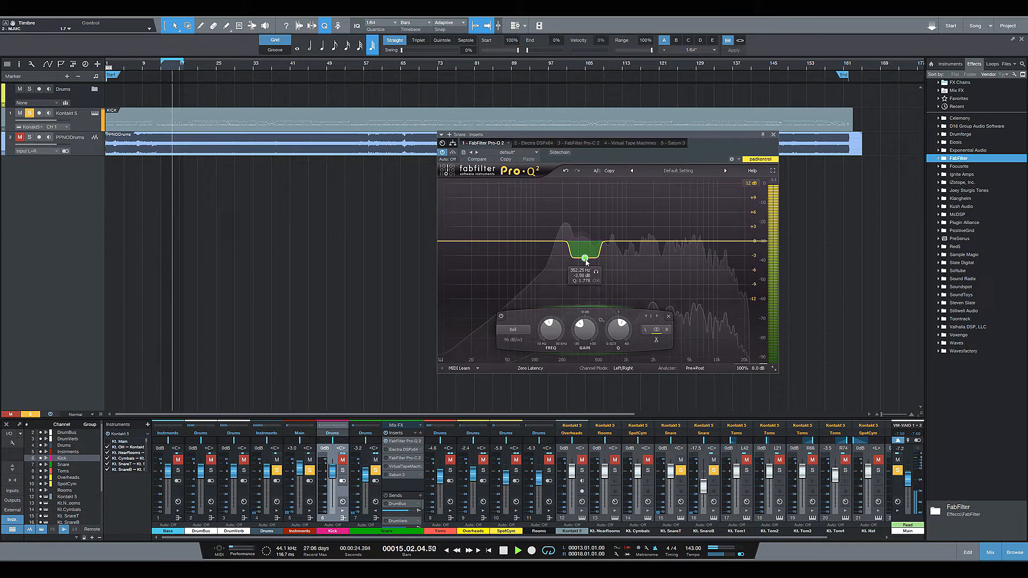
click(442, 153)
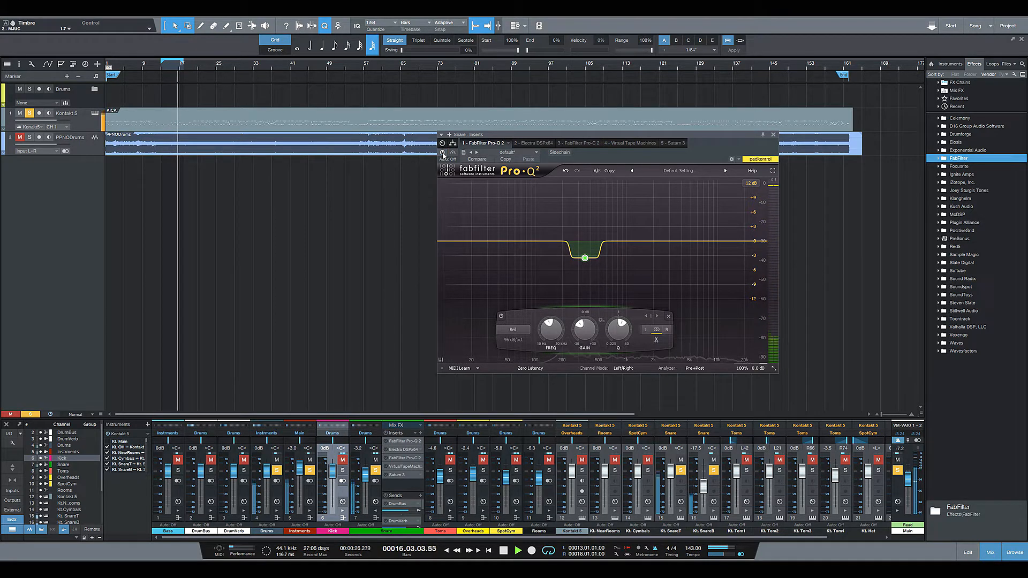
click(442, 152)
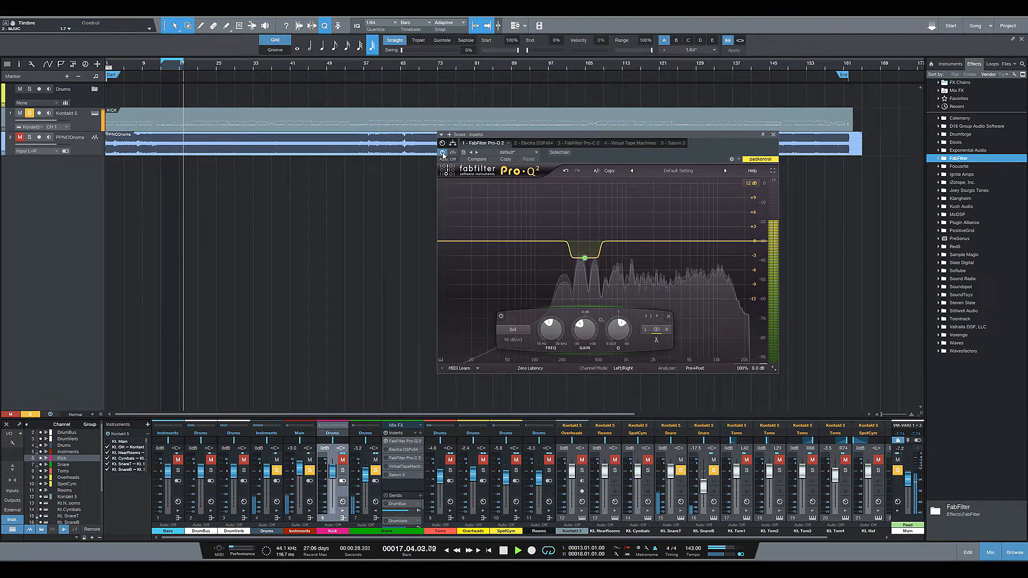
key(space)
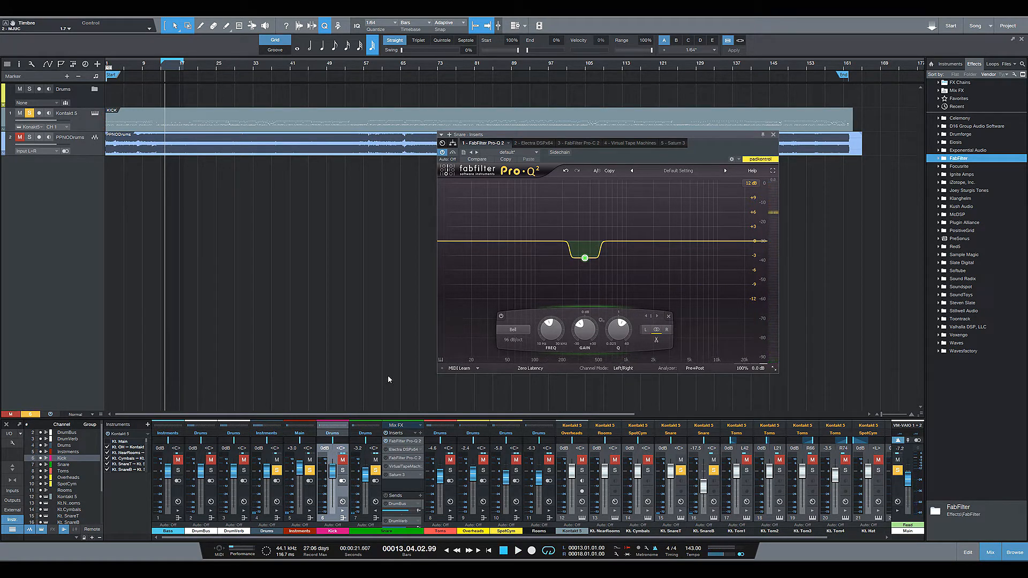
Open the snare's Electra EQ, move its window clear of the mixer and start playback
click(392, 450)
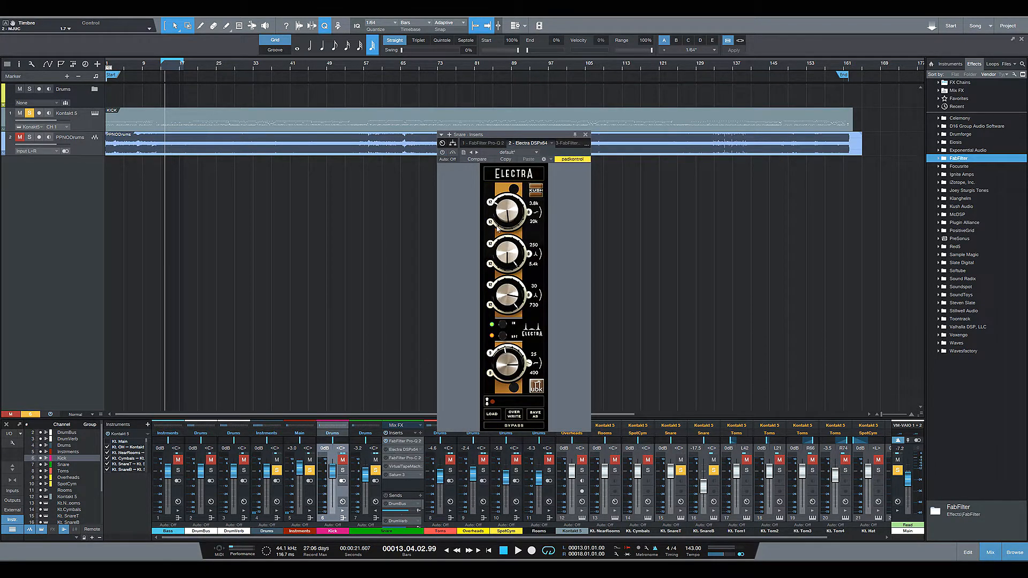
drag(511, 140, 455, 111)
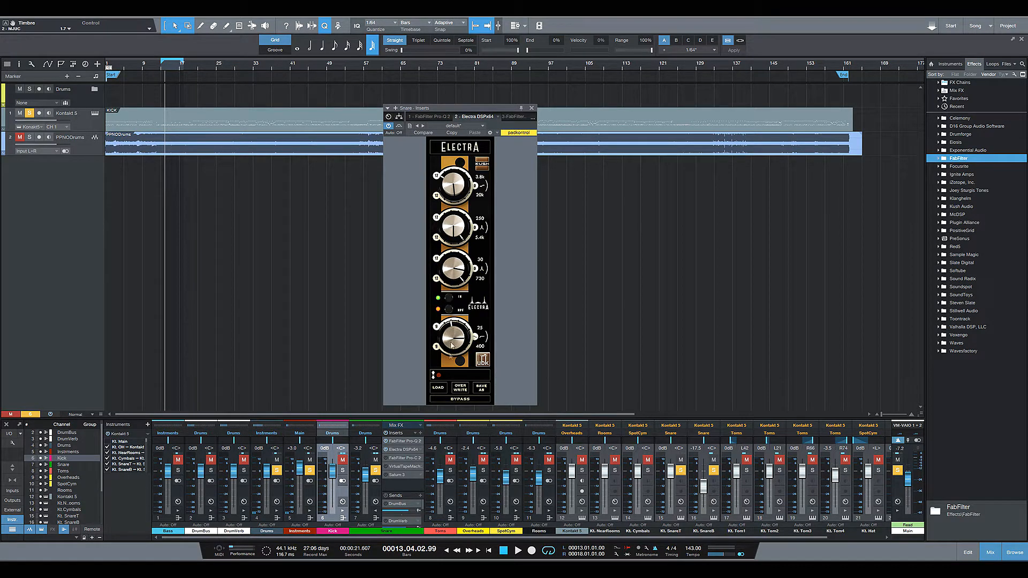
key(space)
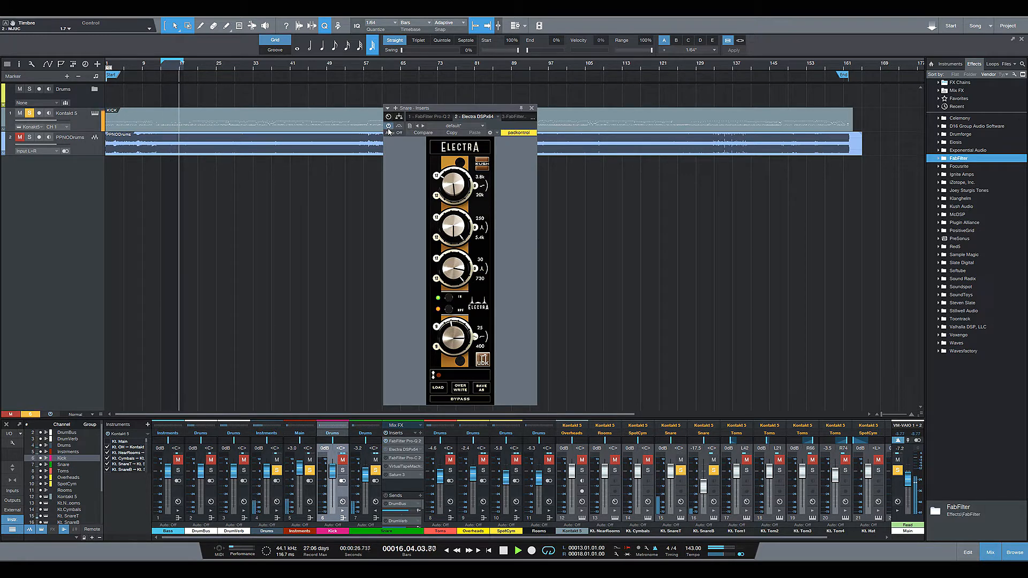
Adjust the Electra's high-shelf frequency and high-mid band by ear, ending with the high-mid gain at about 3.6 dB
mouse_move(454, 187)
mouse_down()
mouse_move(455, 272)
mouse_move(464, 194)
mouse_up()
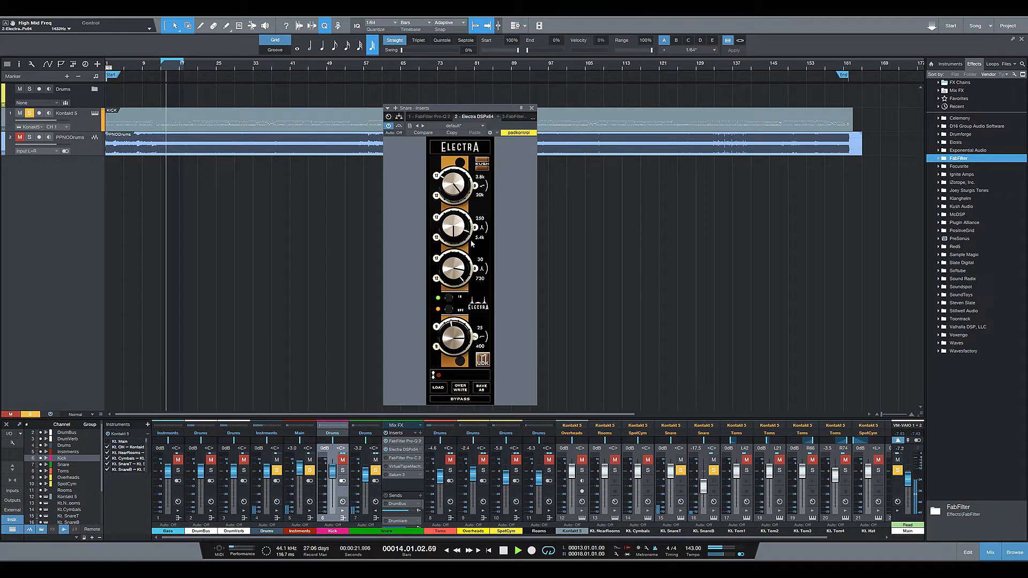
drag(476, 227, 476, 224)
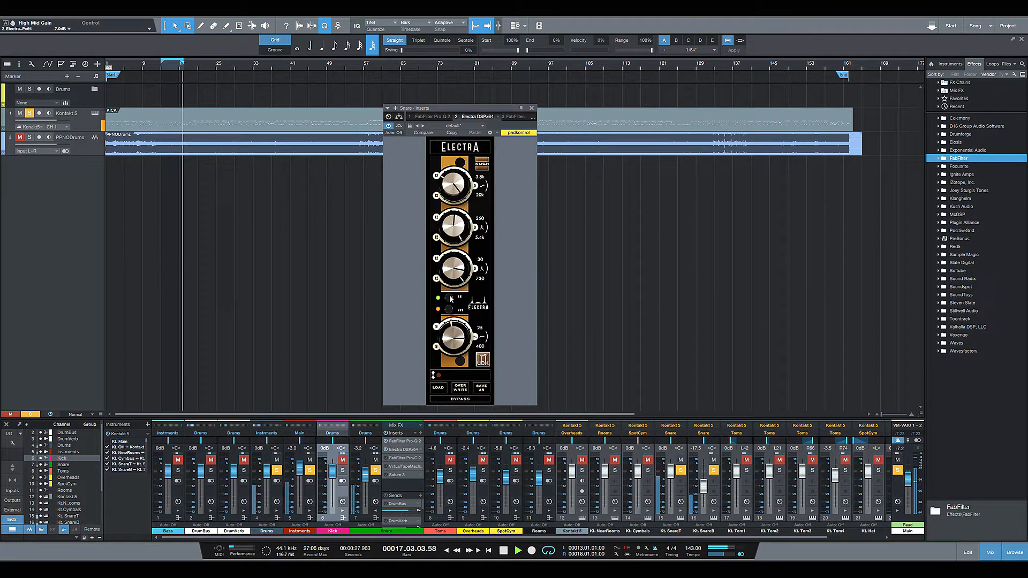
drag(462, 229, 462, 246)
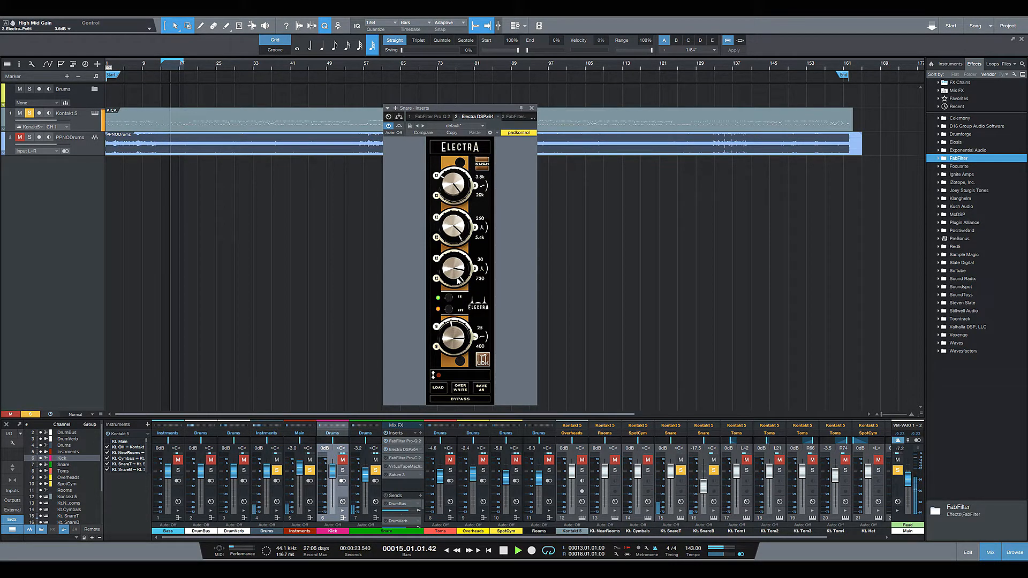
Adjust the Electra's low-mid frequency and gain while listening to the snare, and stop playback
click(457, 331)
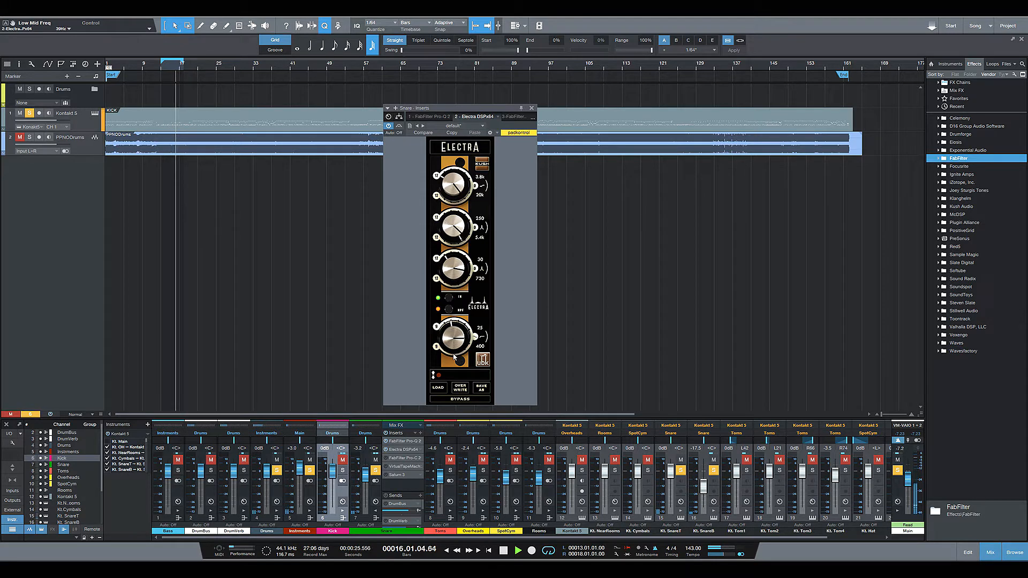
drag(455, 356, 455, 351)
mouse_move(465, 230)
mouse_down()
mouse_move(455, 277)
mouse_move(454, 237)
mouse_move(457, 272)
mouse_move(456, 246)
mouse_up()
click(454, 241)
key(space)
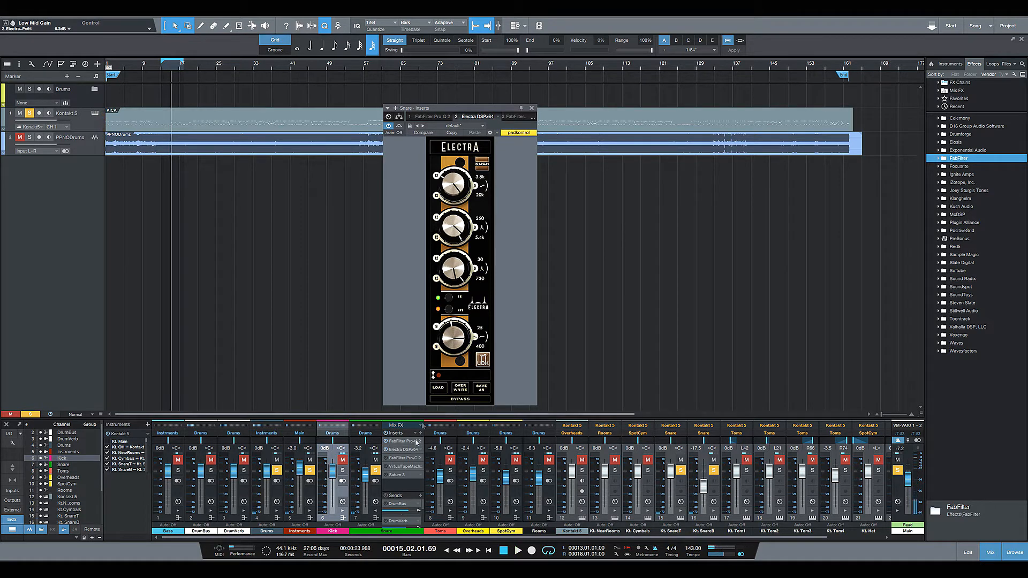
Open the snare's FabFilter Pro-C 2 compressor and listen to its effect during playback
click(401, 459)
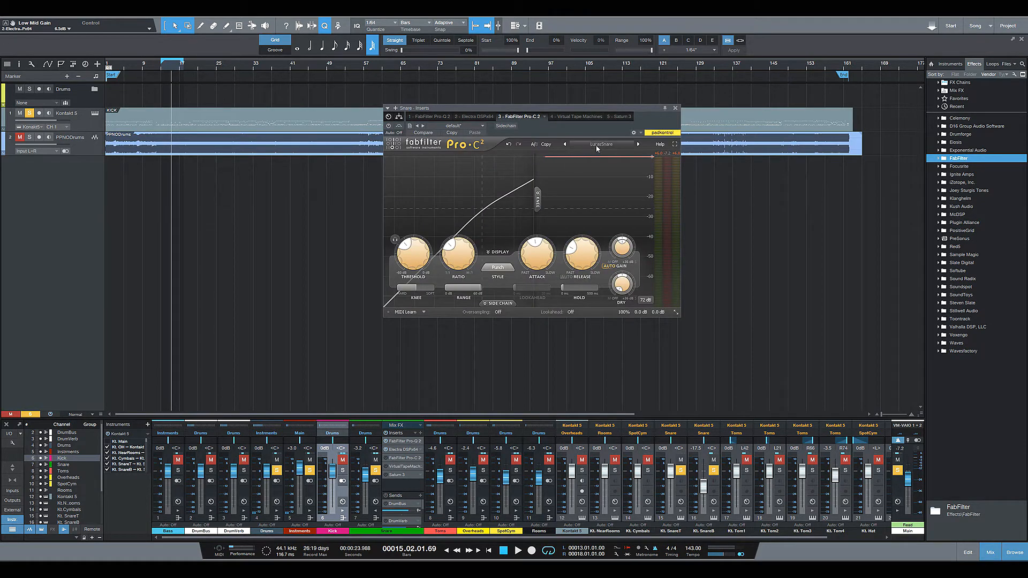
key(space)
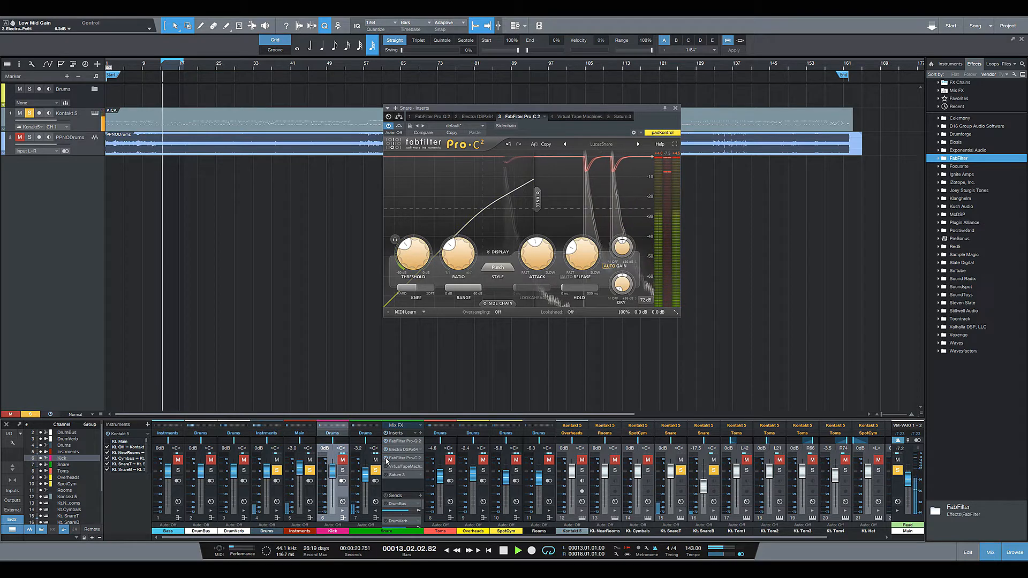
key(space)
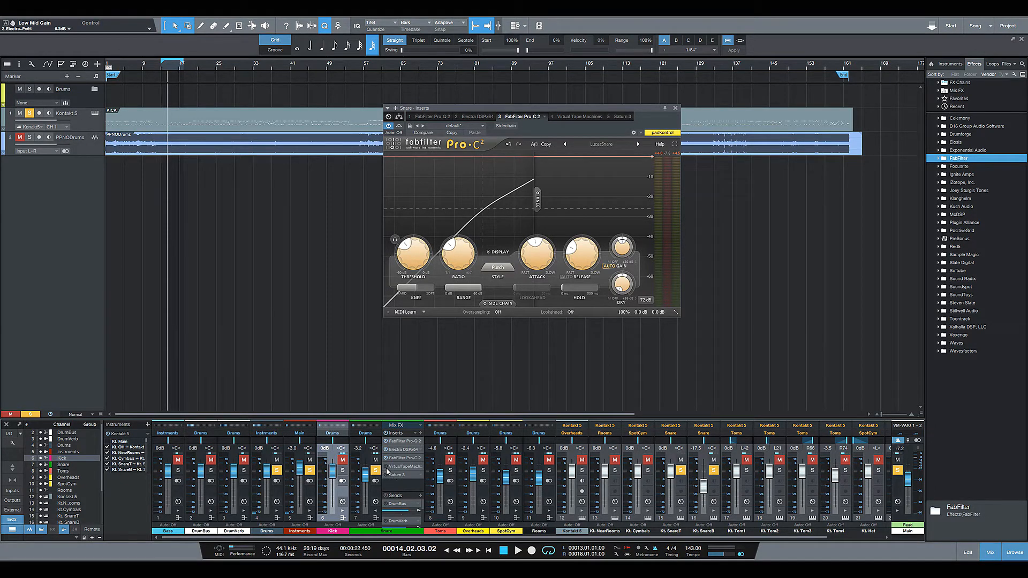
Open the snare's Virtual Tape Machines plug-in and listen to the snare through it
click(397, 468)
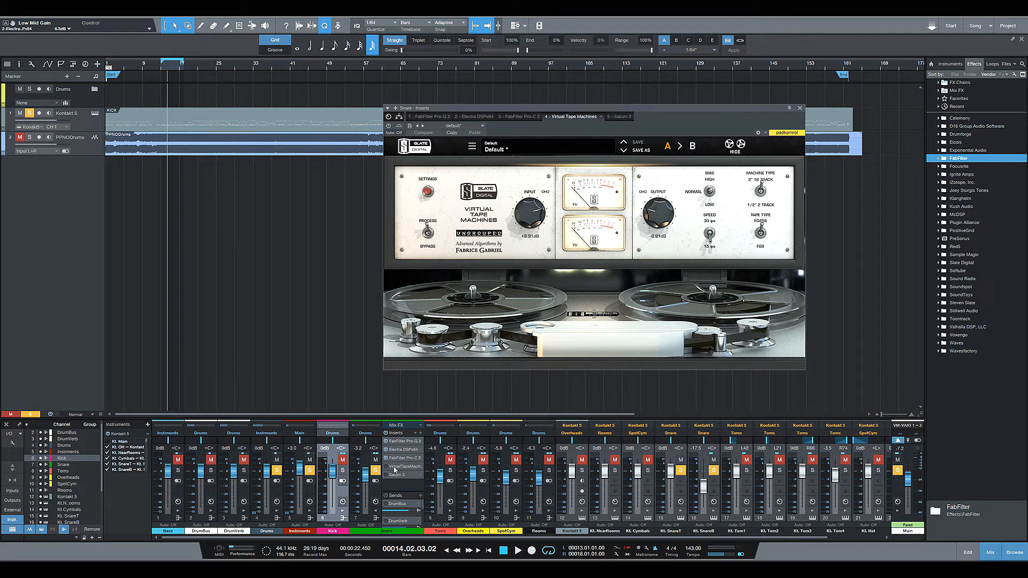
key(space)
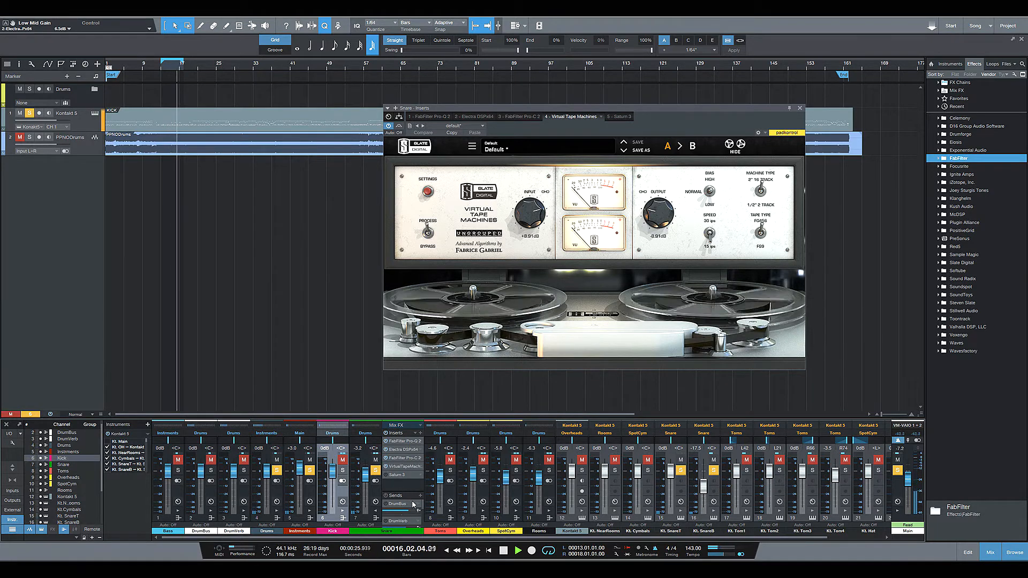
key(space)
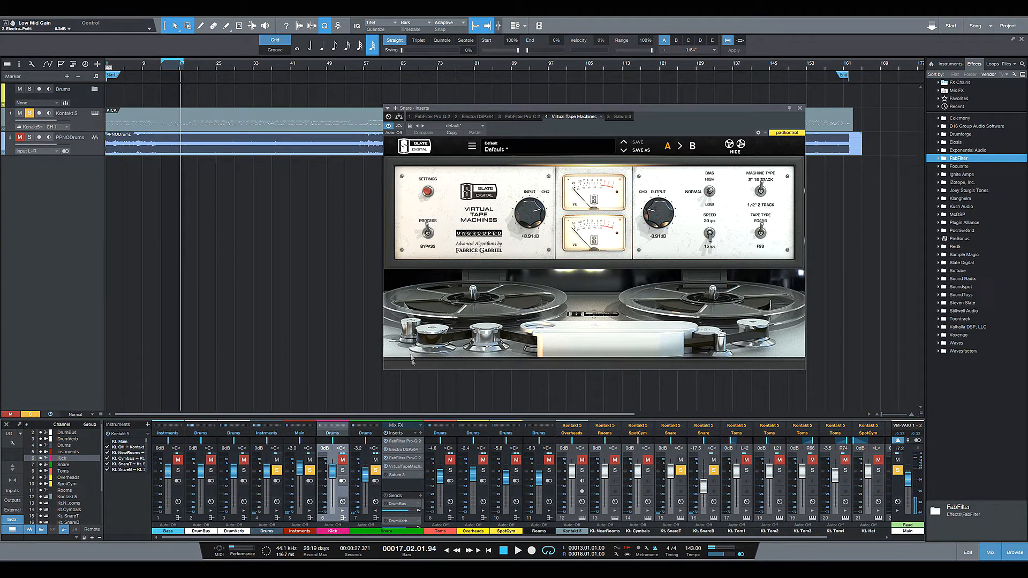
Review the Snare channel's DrumBus and DrumVerb sends while auditioning the soloed snare
scroll(413, 509, right, 2)
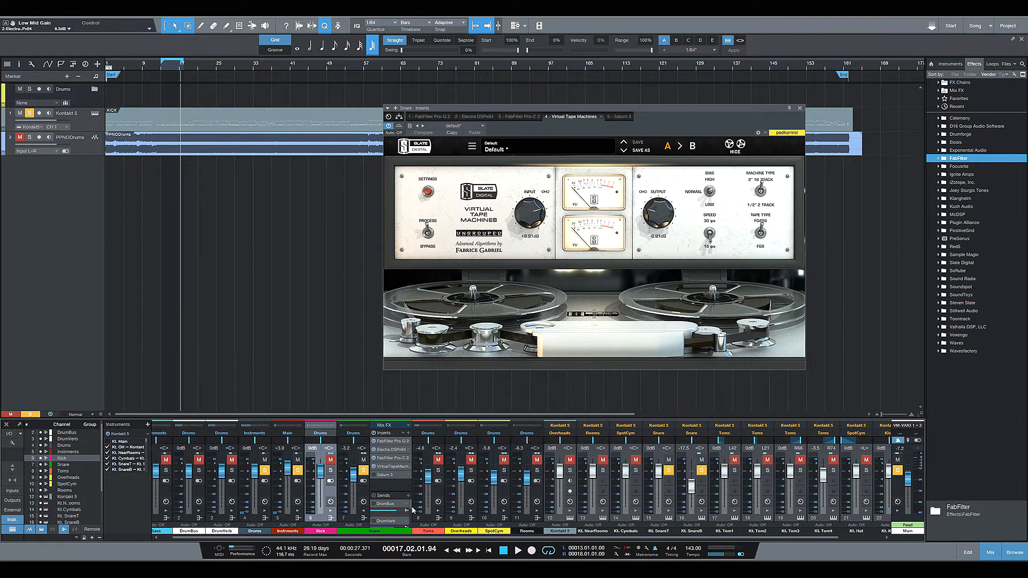
scroll(410, 510, down, 1)
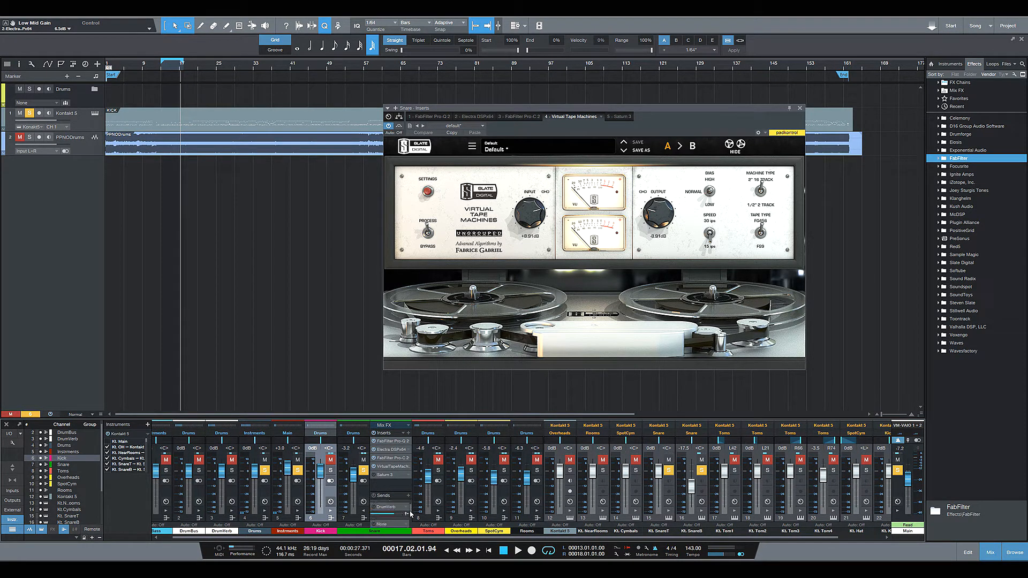
scroll(407, 509, up, 1)
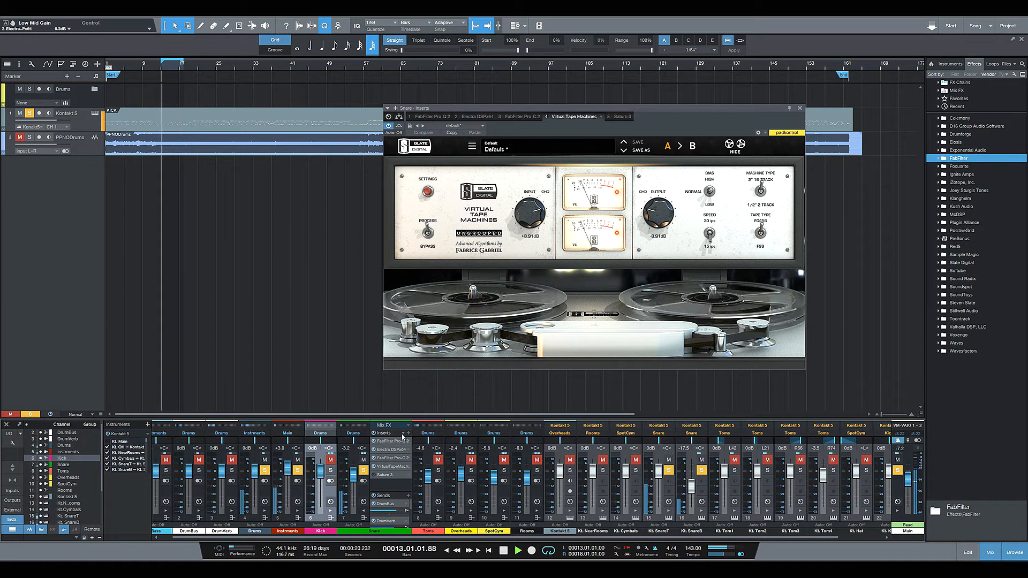
key(space)
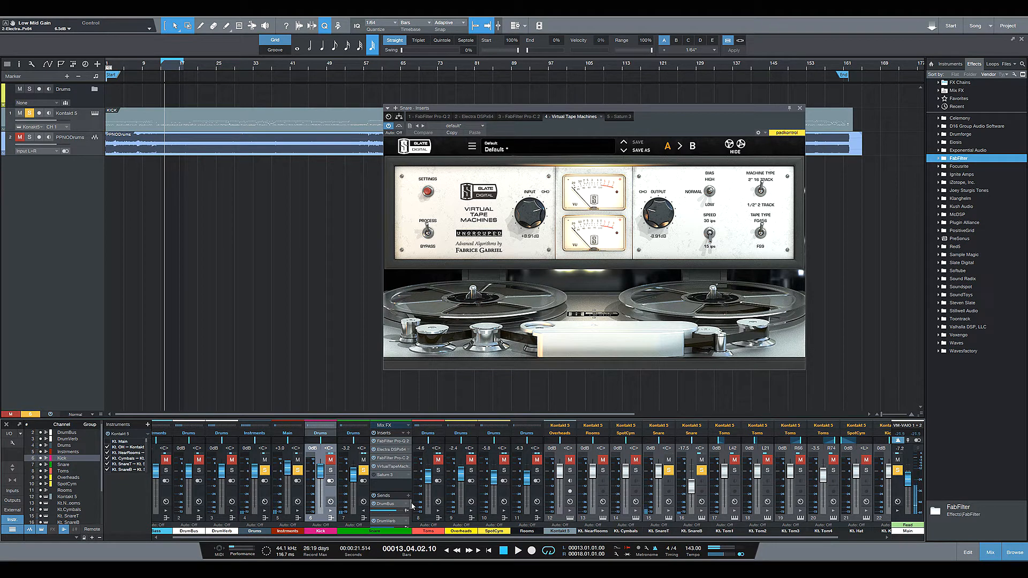
scroll(412, 506, down, 1)
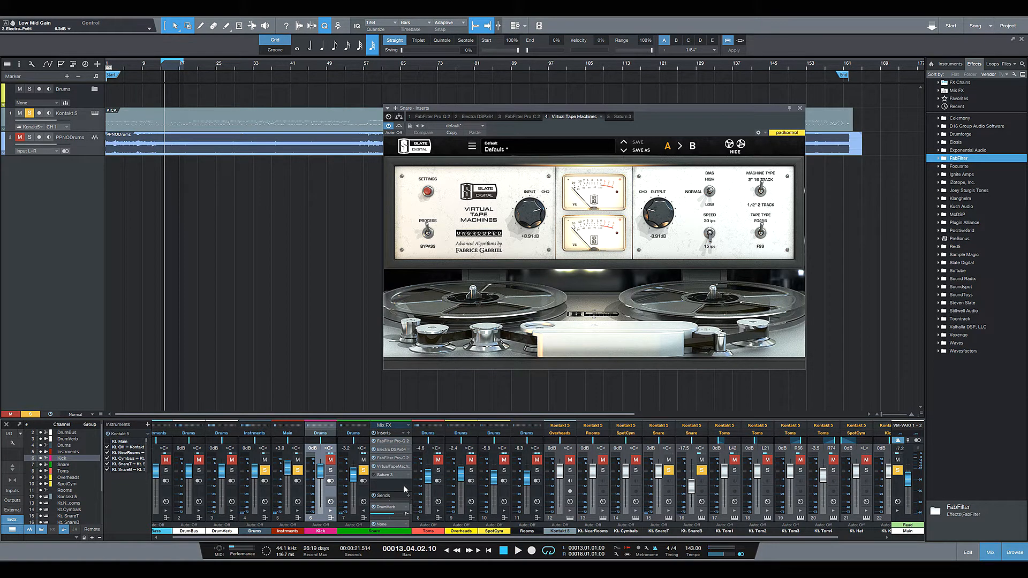
Unsolo the snare and raise its DrumVerb send level to about +1.2 dB while the mix plays
click(363, 470)
key(space)
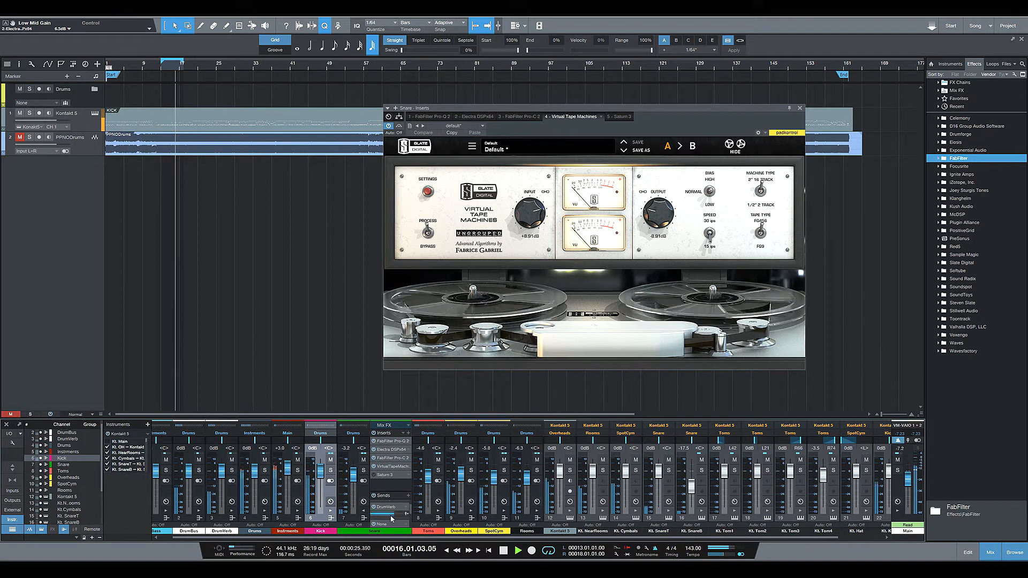
mouse_move(393, 519)
mouse_down()
mouse_move(402, 518)
mouse_move(390, 517)
mouse_up()
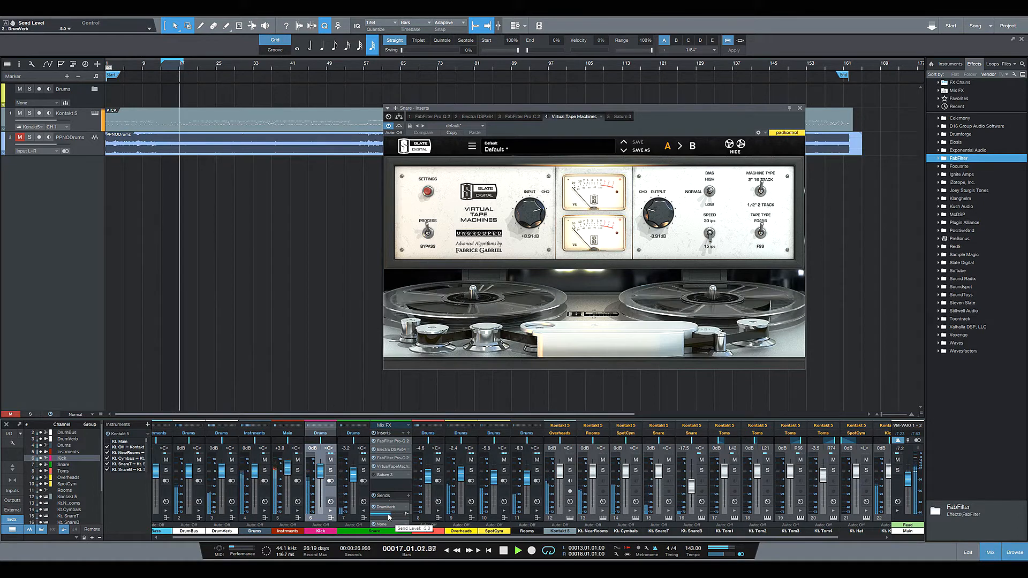
drag(391, 514, 392, 515)
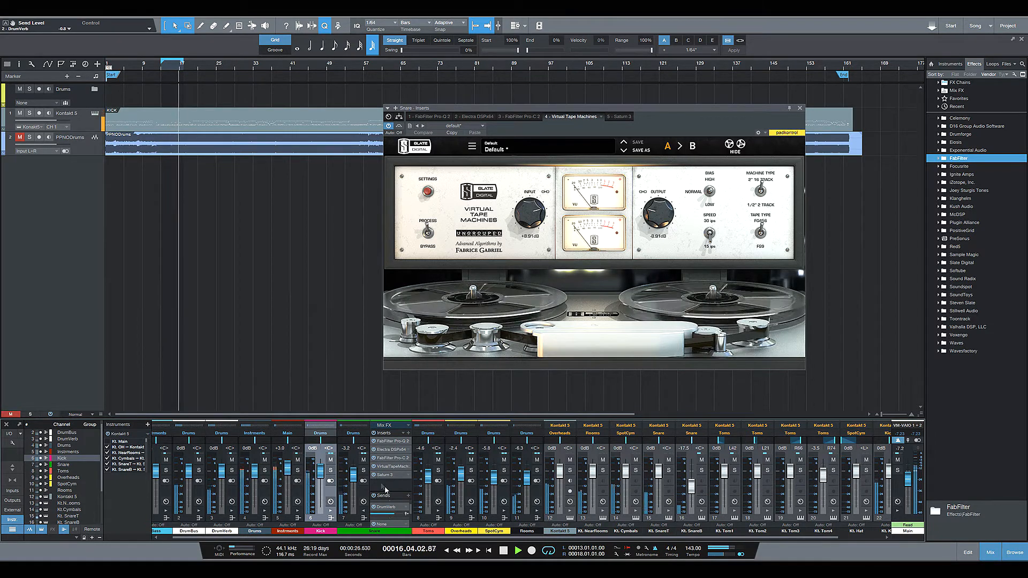
drag(396, 519, 398, 517)
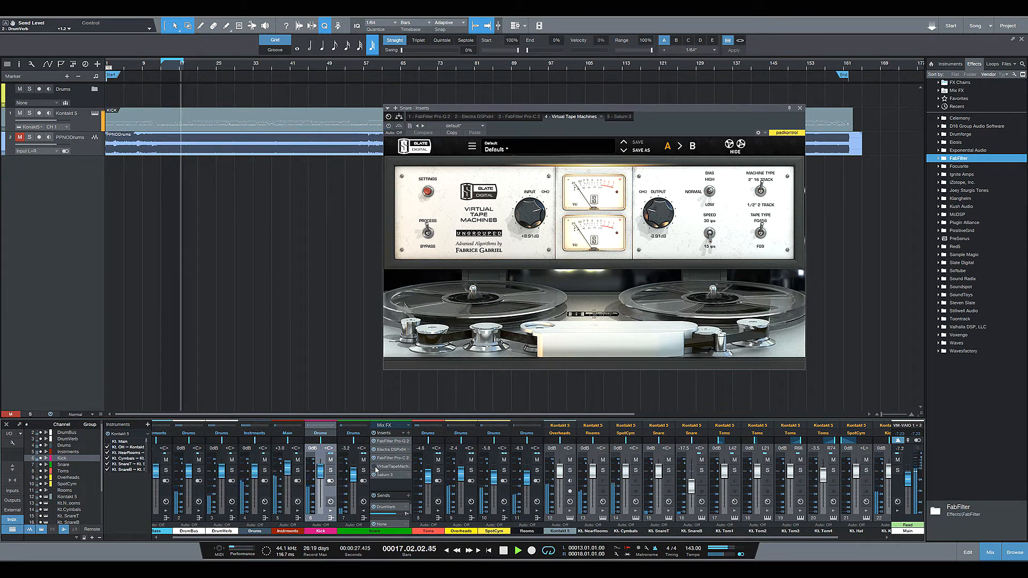
Set the snare's DrumVerb send level to -0.8 dB and audition the snare in the mix
scroll(392, 507, down, 4)
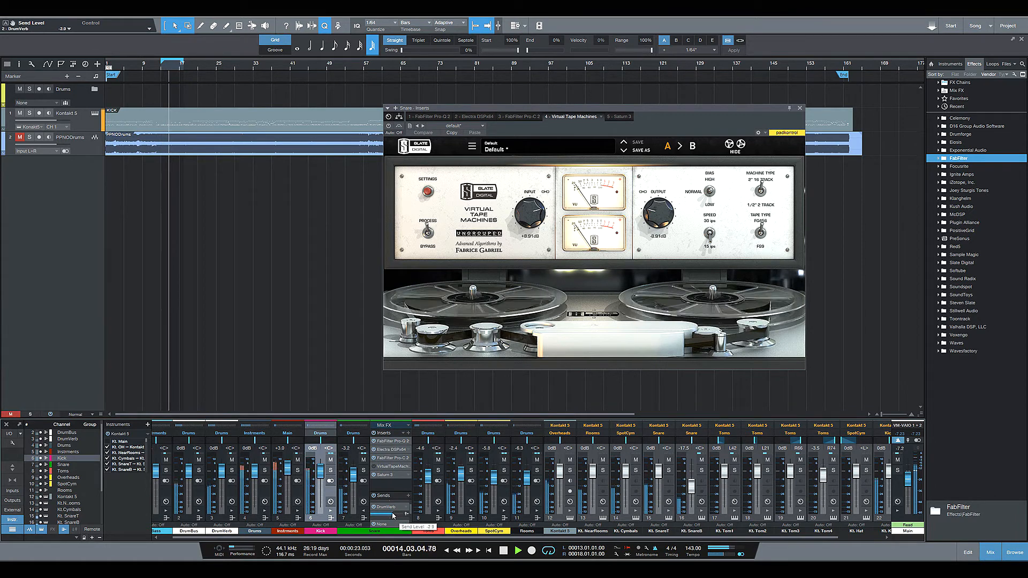
scroll(392, 516, up, 2)
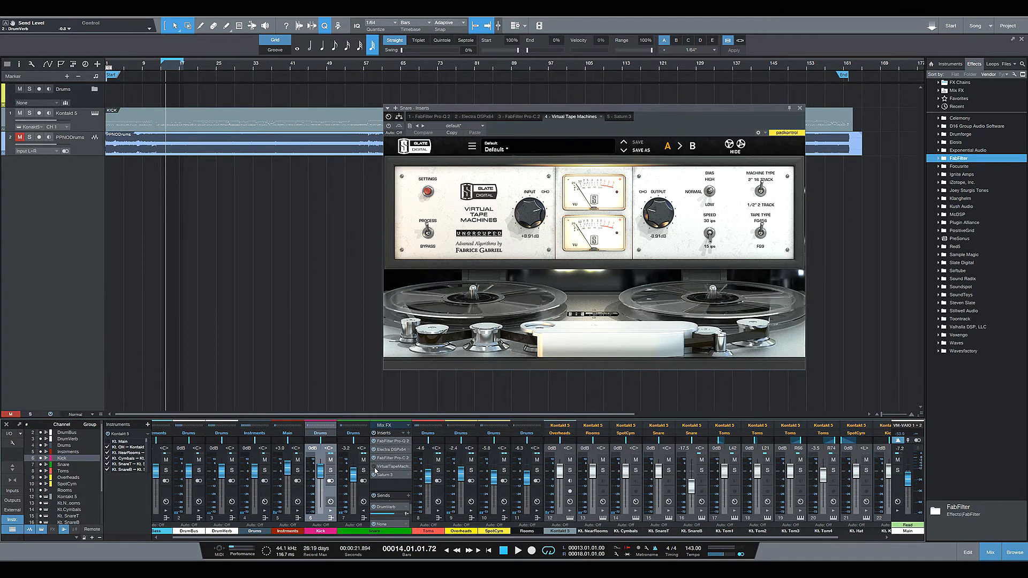
key(space)
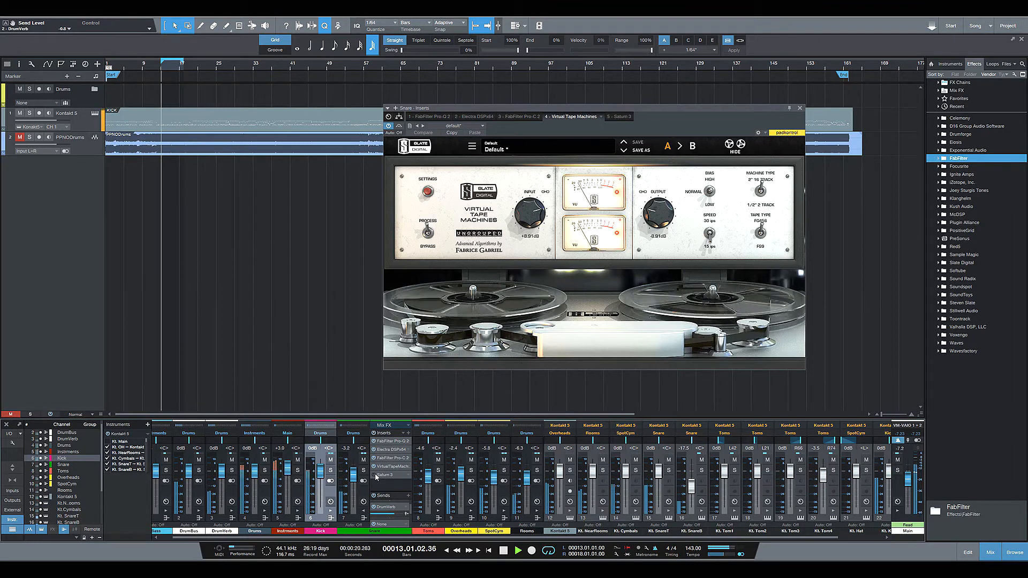
key(space)
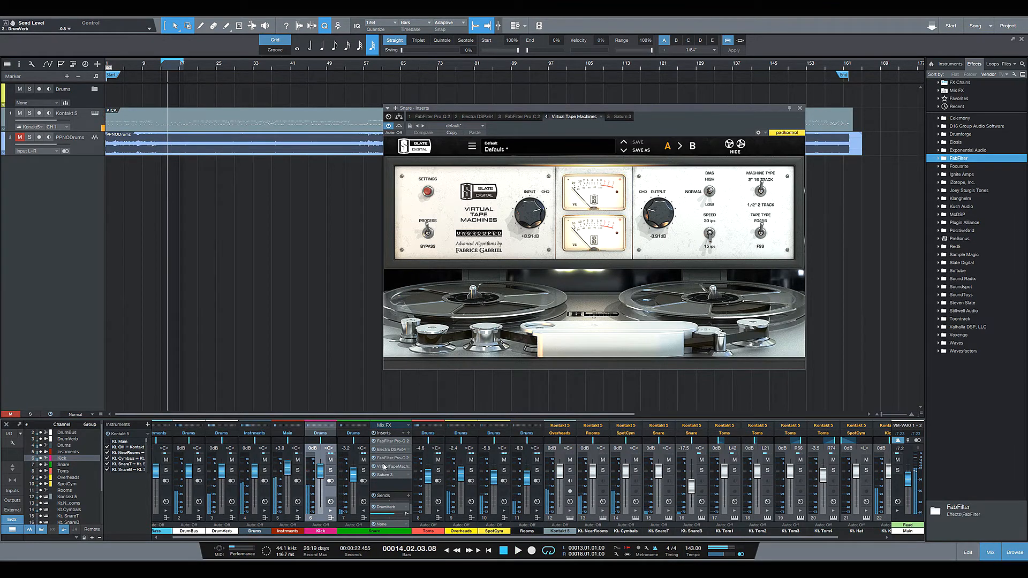
Open KL SnareB's SPL Transient Designer and audition that soloed snare mic with KL SnareT muted
click(364, 516)
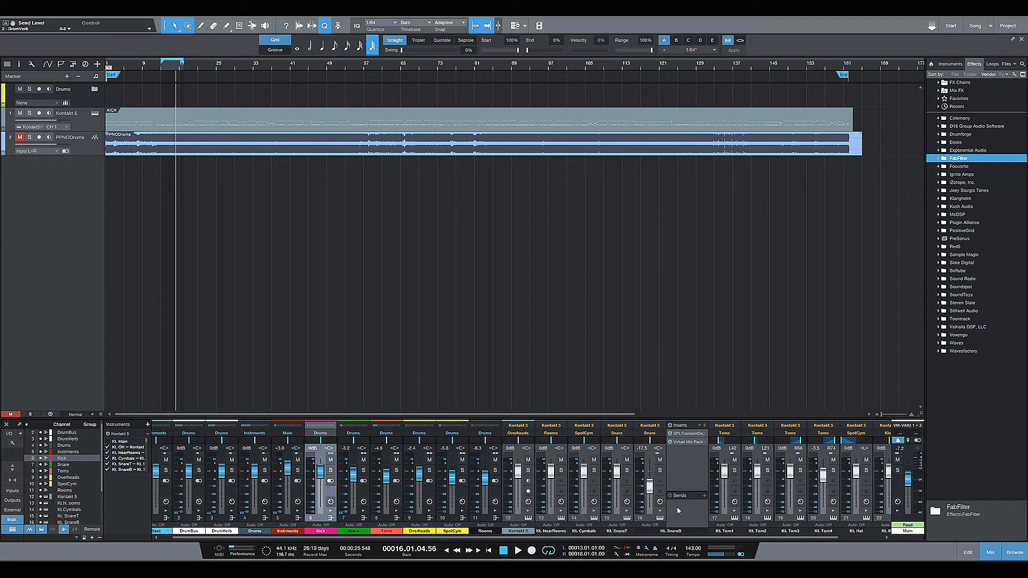
click(689, 435)
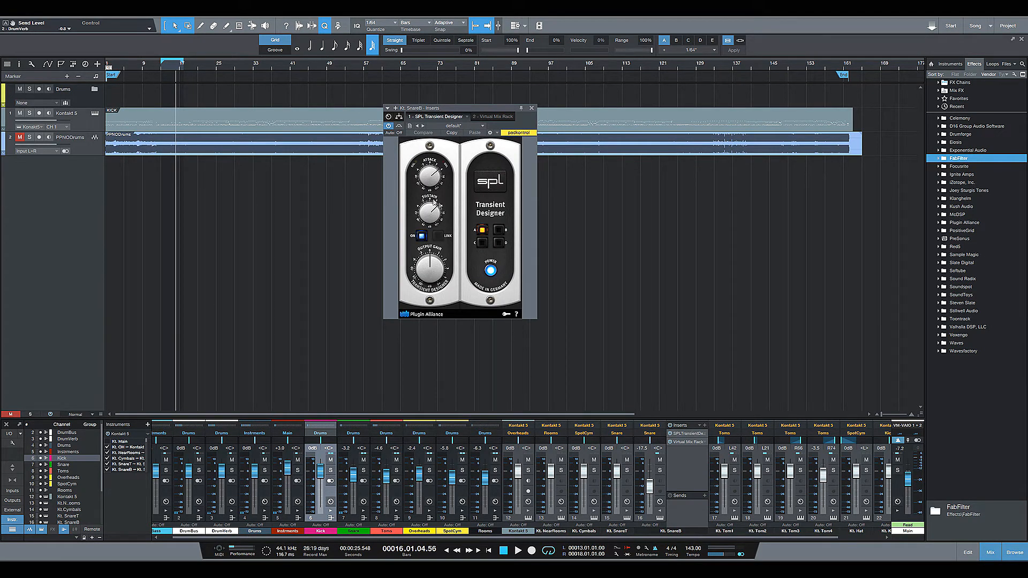
key(s)
key(space)
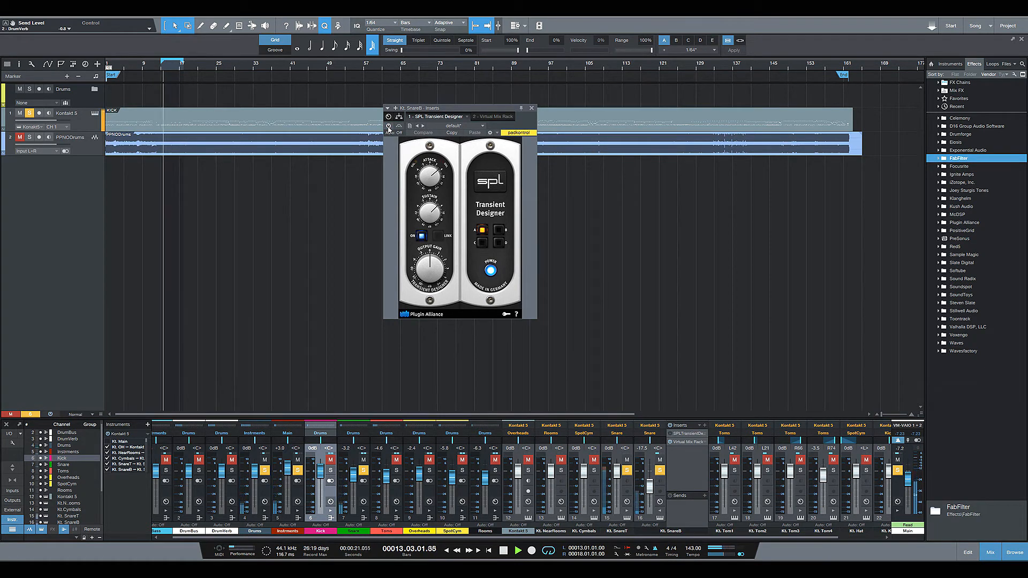
click(626, 460)
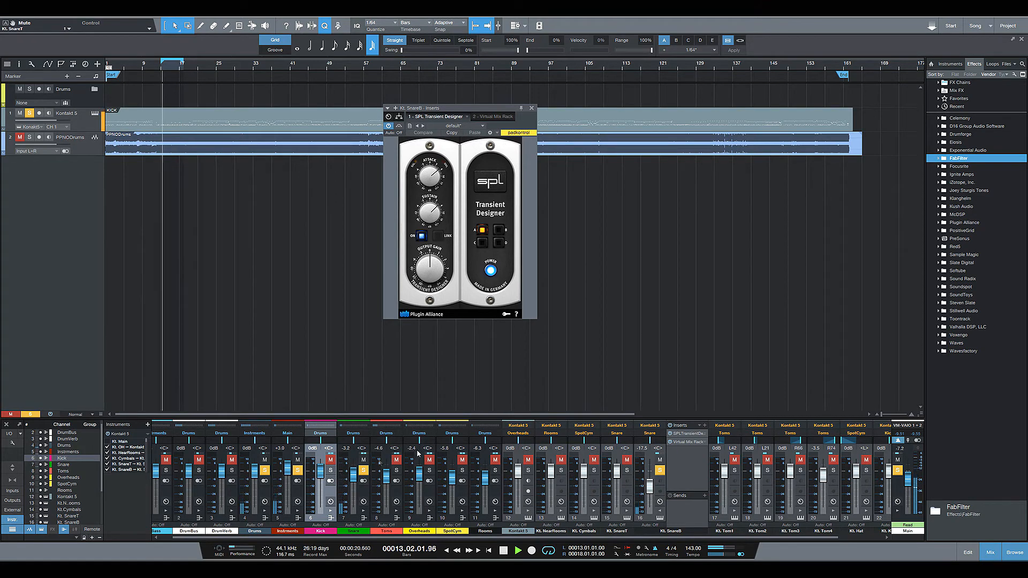
key(space)
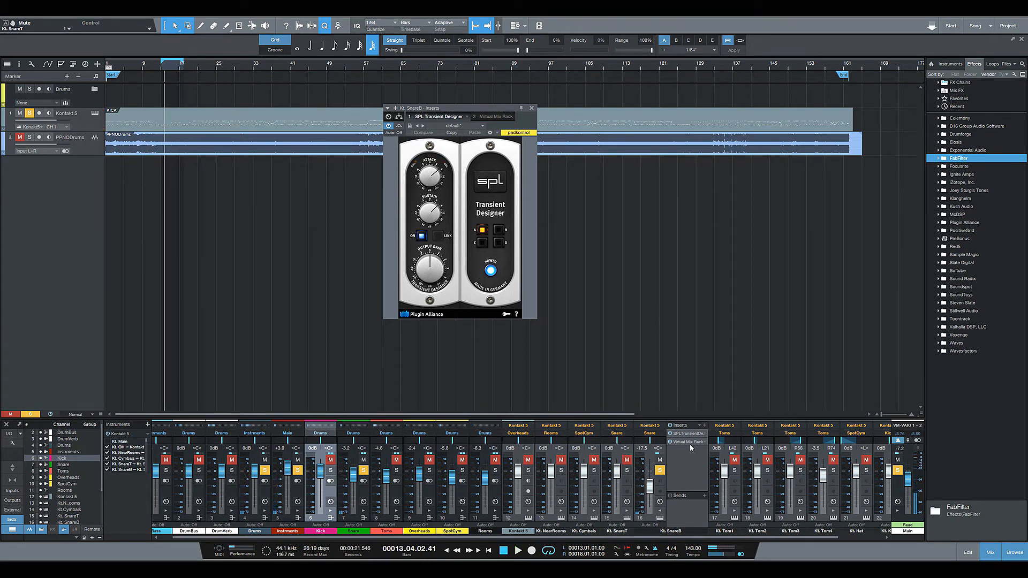
Review the CS-Lift module in KL SnareB's Virtual Mix Rack and close the plug-in window
click(689, 442)
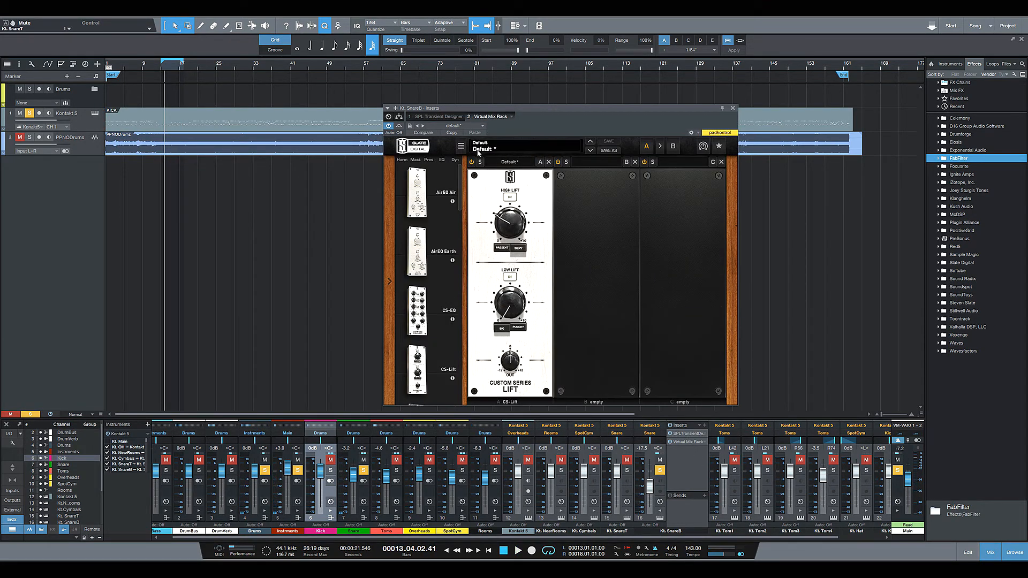
mouse_move(511, 225)
click(732, 108)
Compare the snare soloed and unsoloed in the full drum mix, and collapse the KL SnareB channel
key(space)
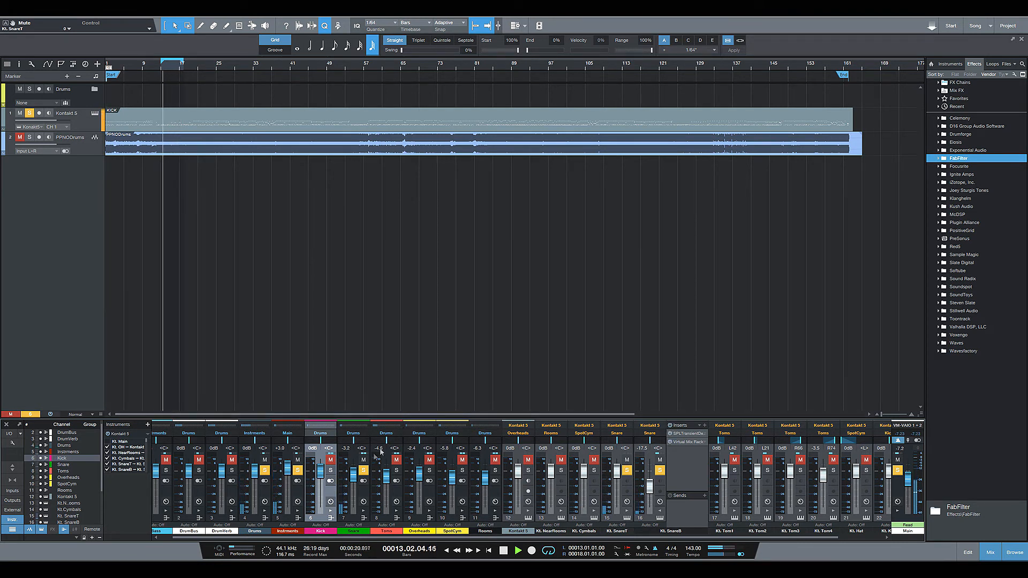
key(shift+s)
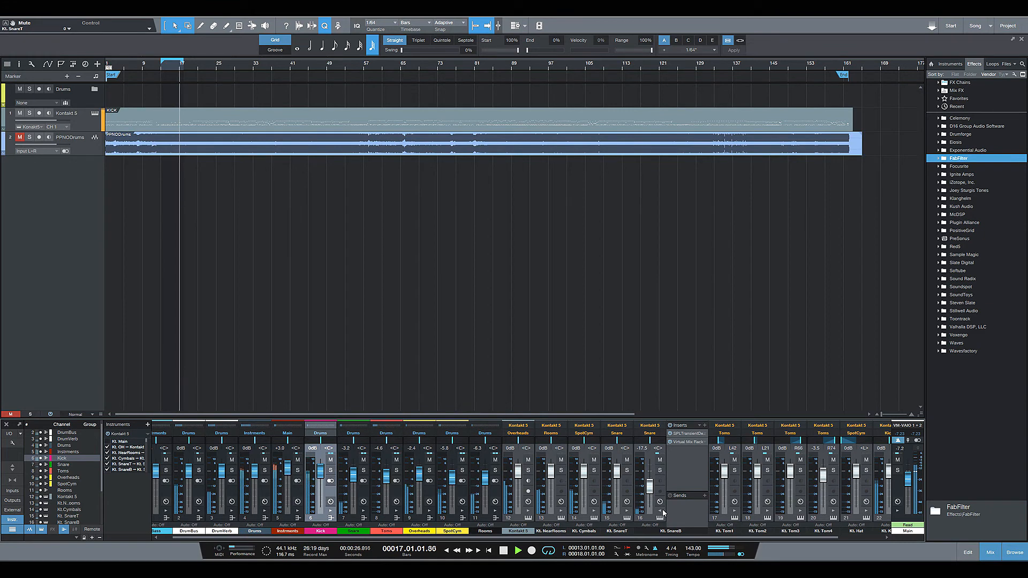
key(space)
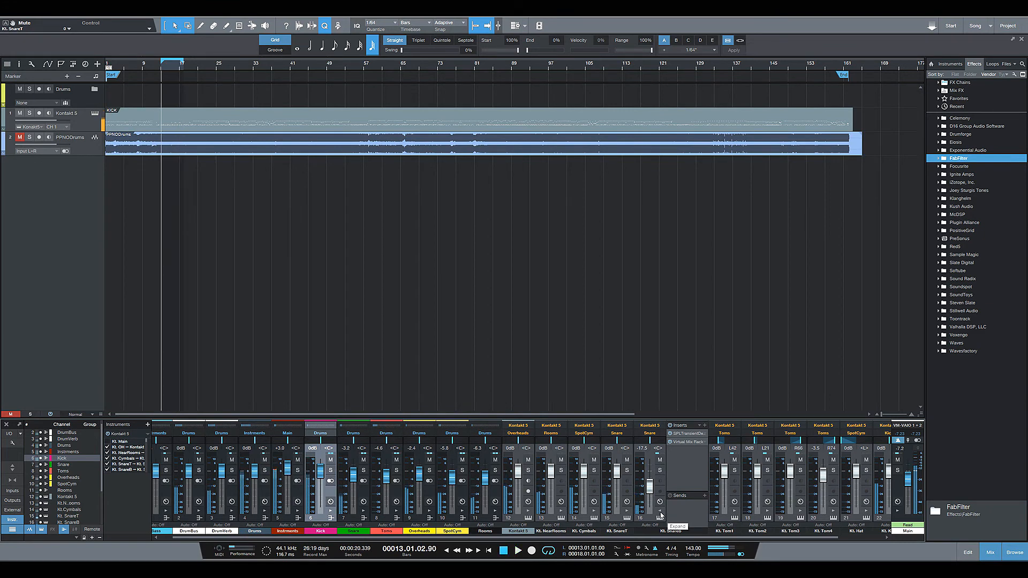
click(662, 516)
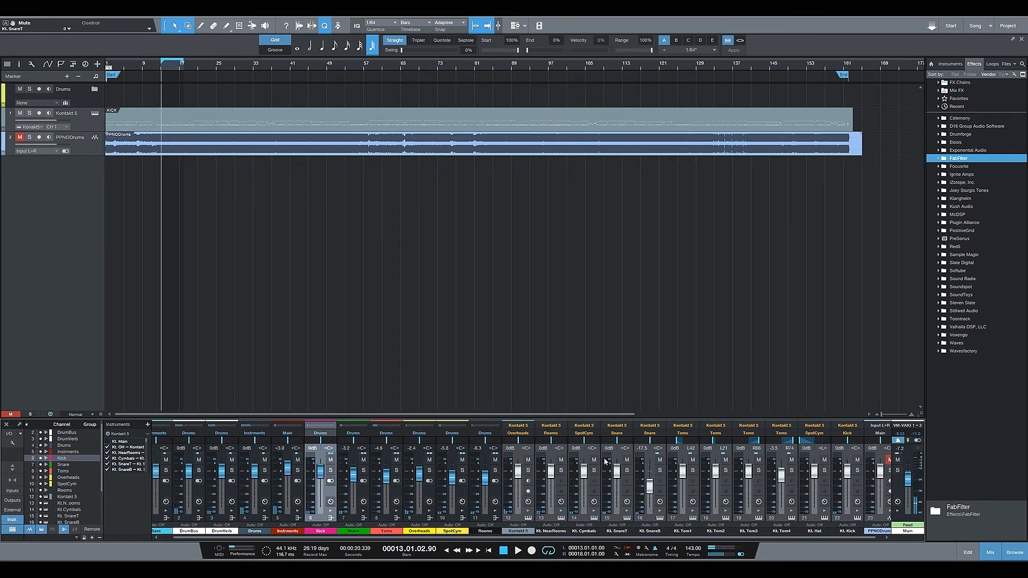